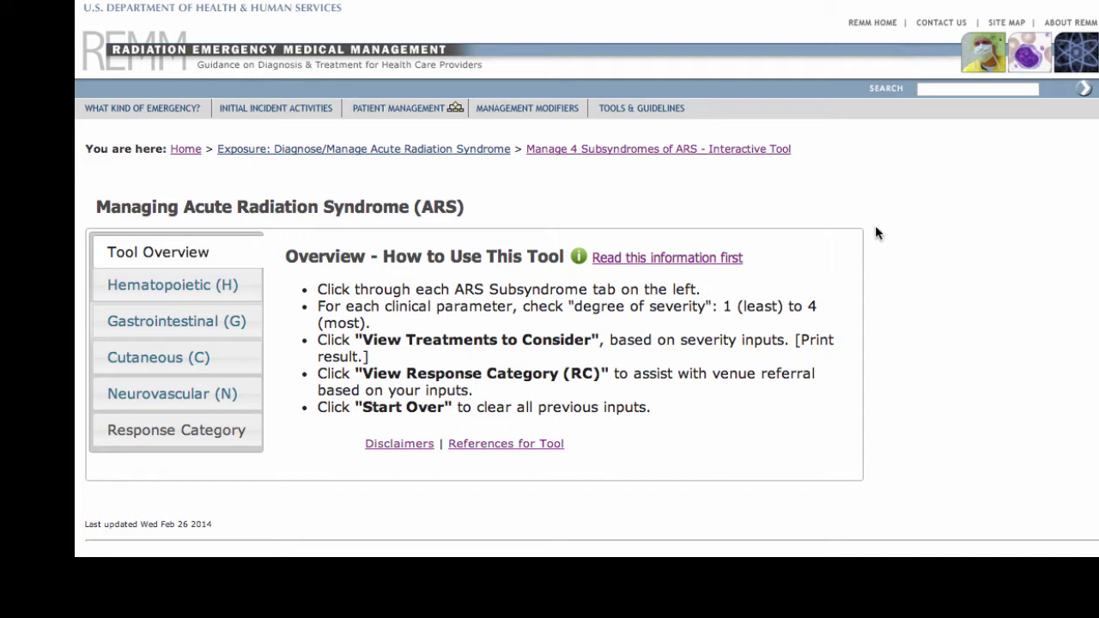
Show and hide the essential information, then review the Hematopoietic, Gastrointestinal, Cutaneous and Neurovascular parameters
left_click(623, 262)
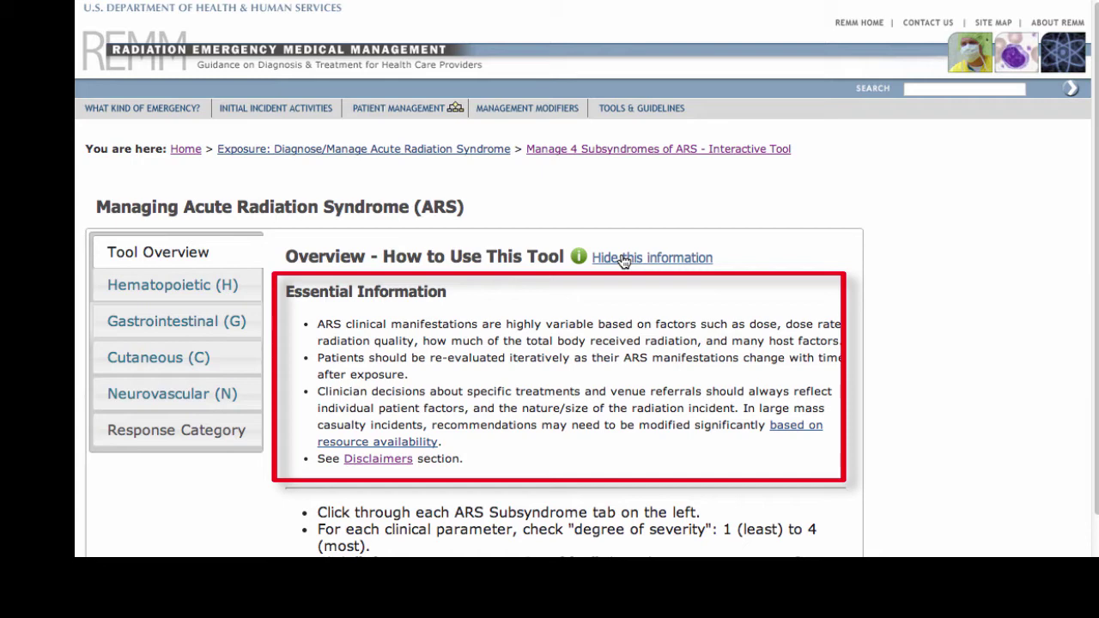
left_click(624, 259)
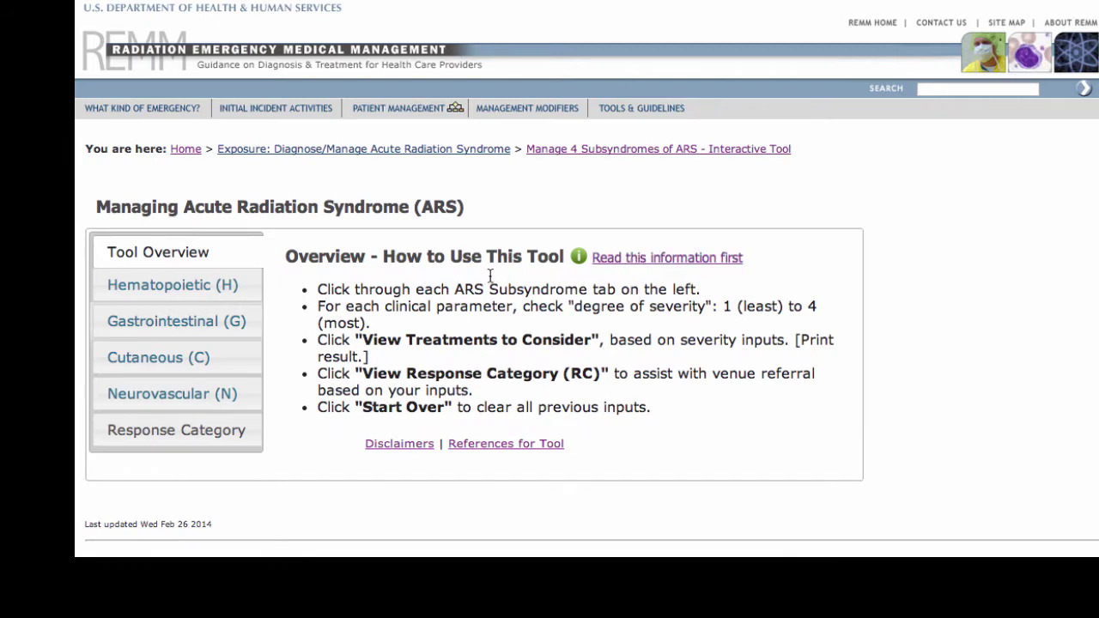
left_click(203, 287)
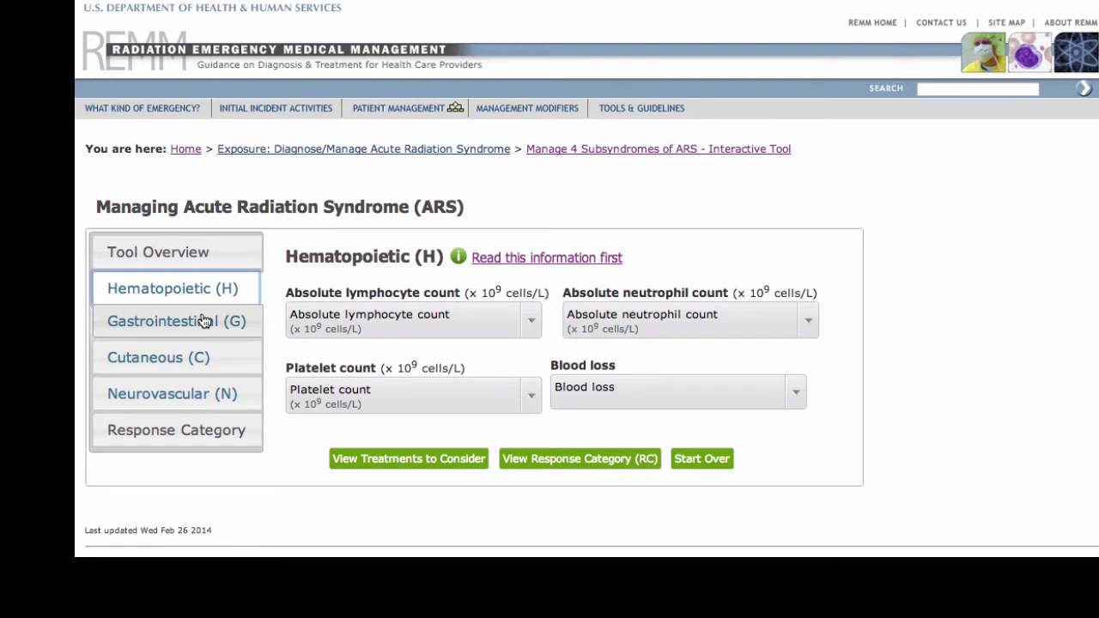
left_click(204, 321)
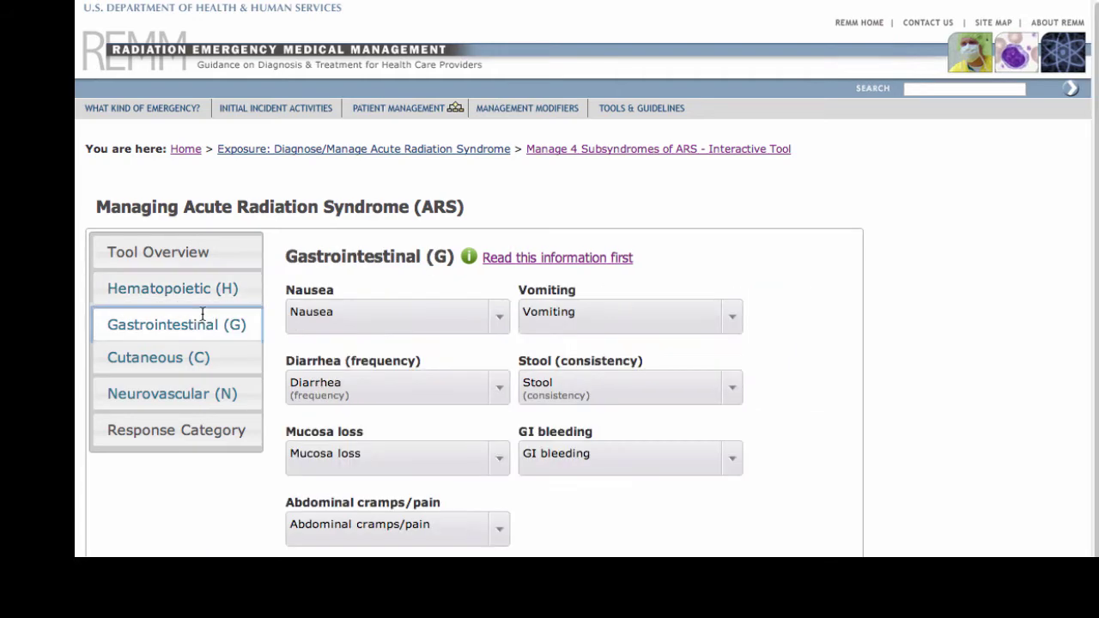
left_click(179, 362)
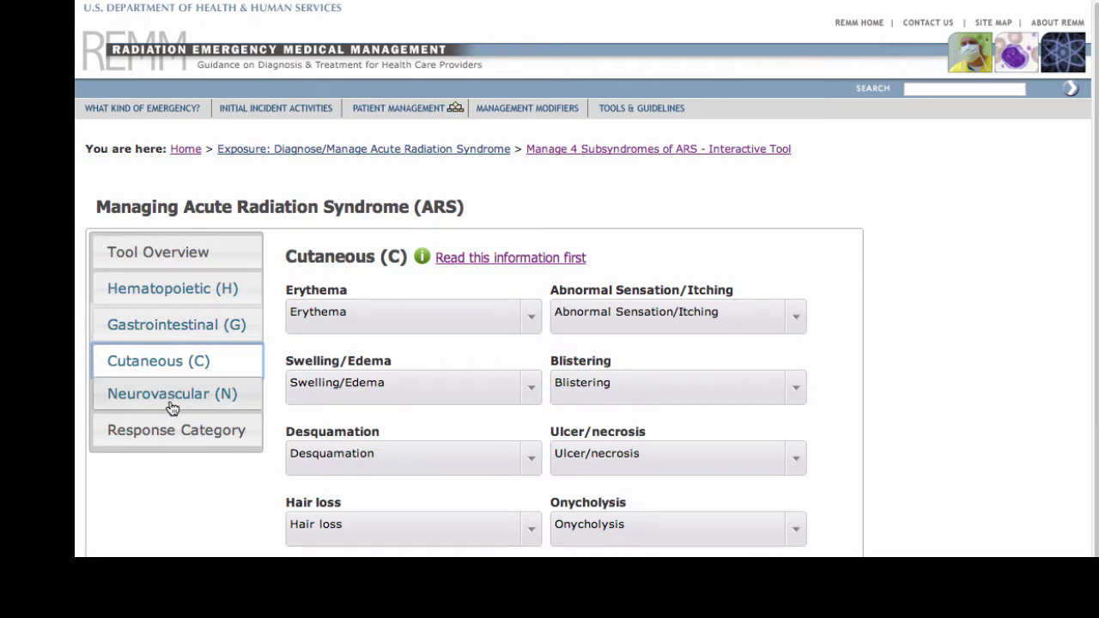
left_click(175, 398)
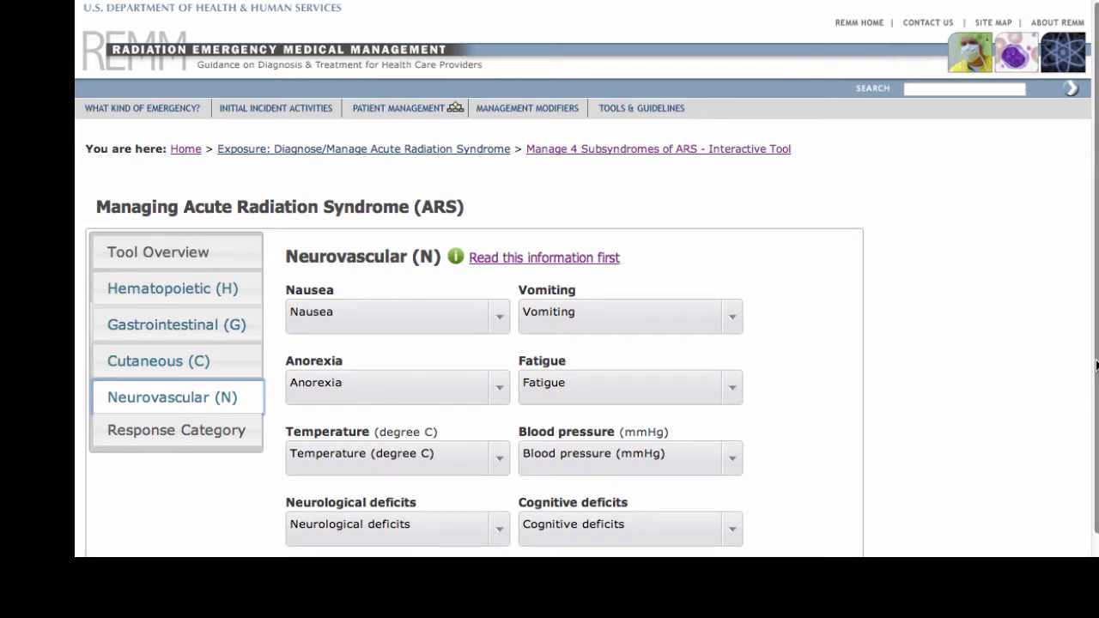
Scroll through the page and return to the Gastrointestinal parameters
scroll(778, 413, "down", 2)
scroll(1095, 392, "down", 2)
scroll(1095, 392, "up", 3)
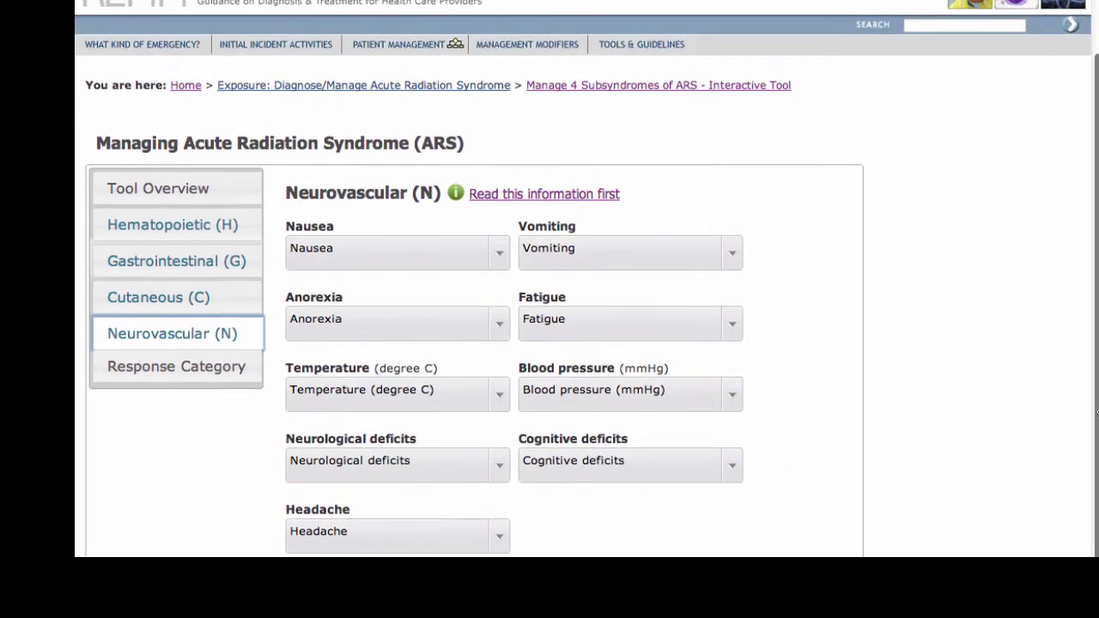
scroll(1095, 393, "up", 1)
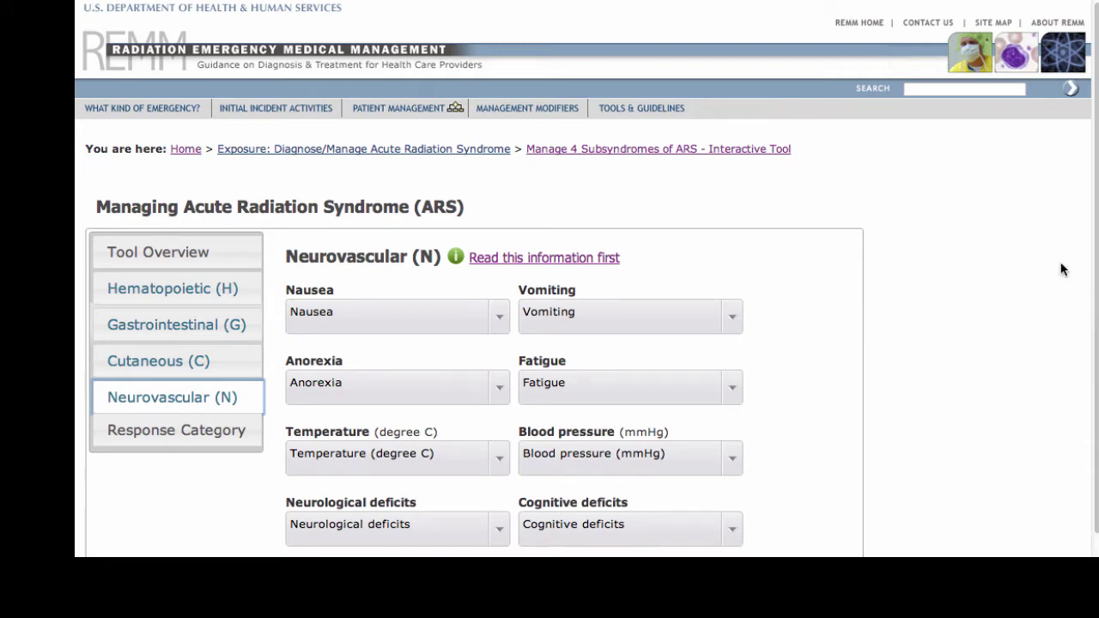
left_click(188, 325)
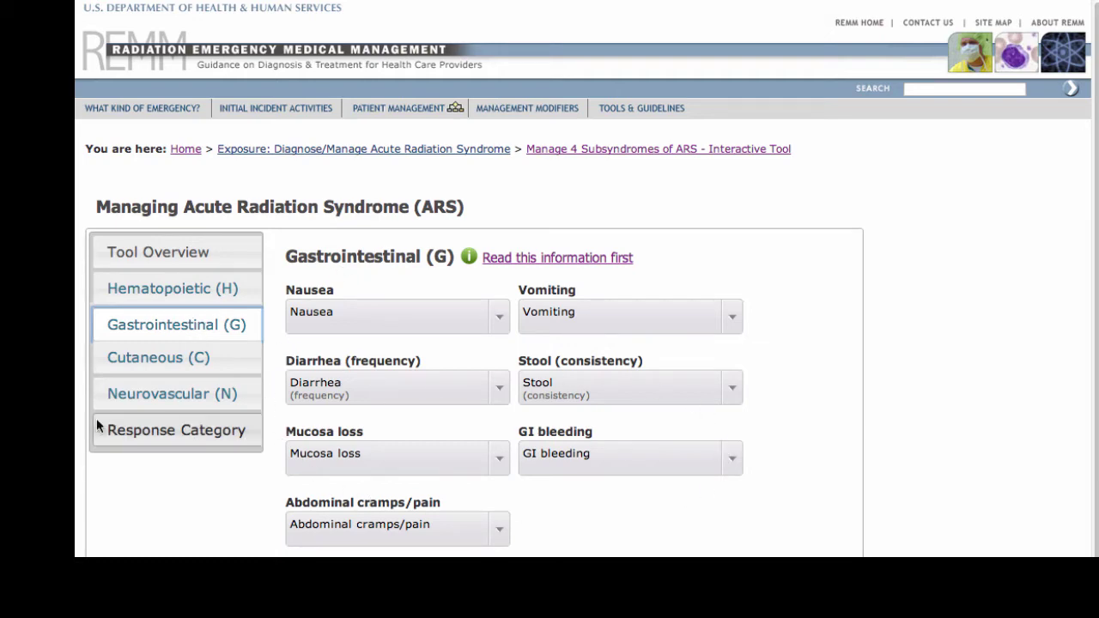
left_click(141, 353)
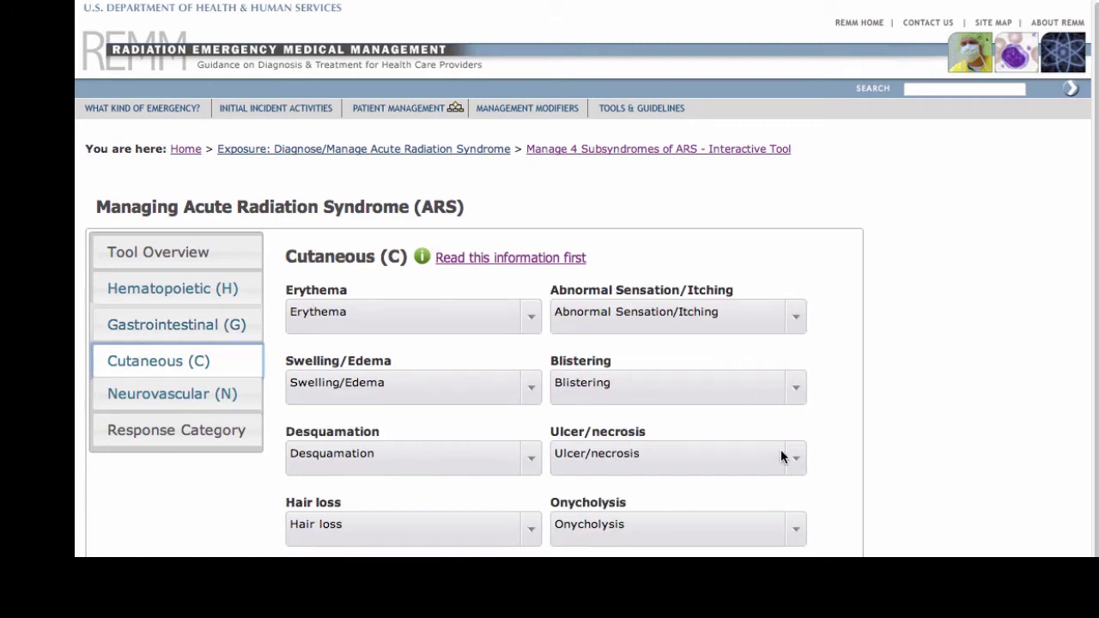
left_click(533, 320)
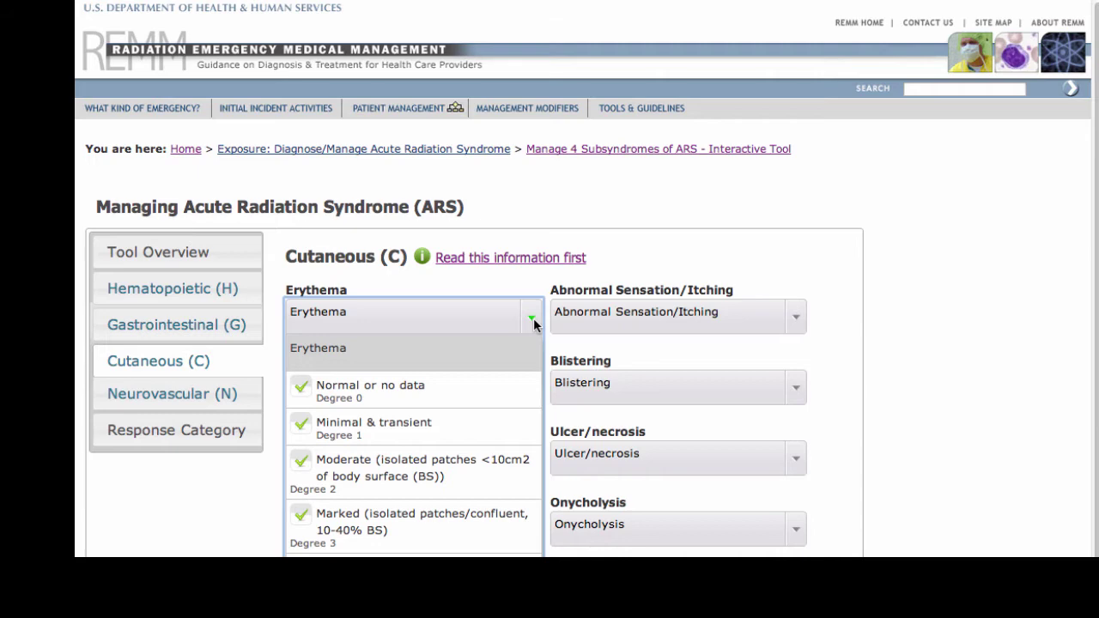
left_click(797, 392)
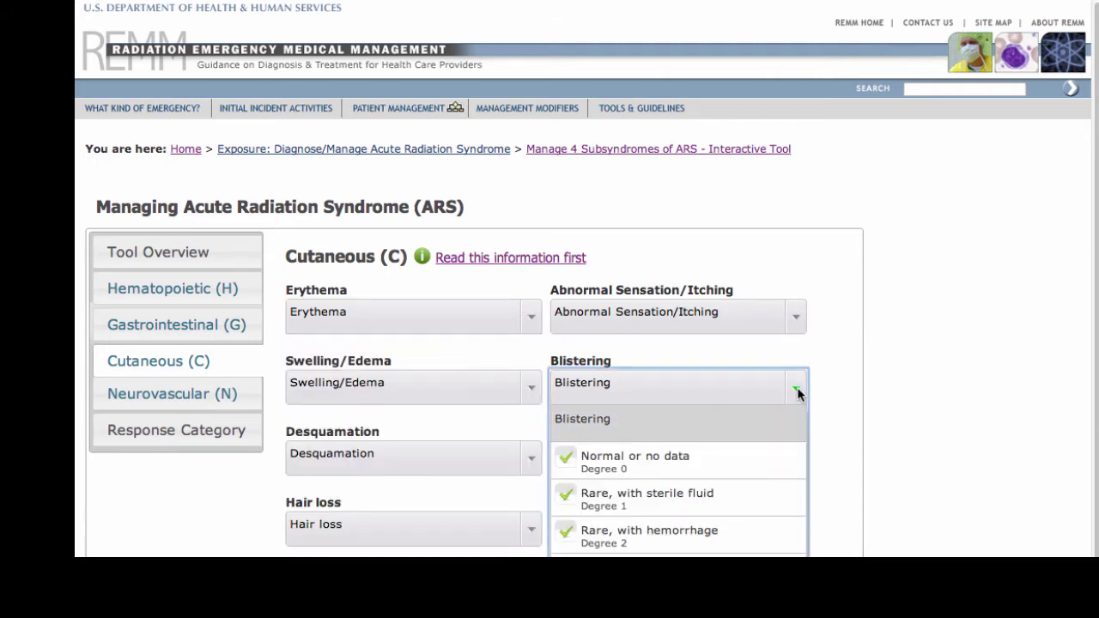
left_click(796, 316)
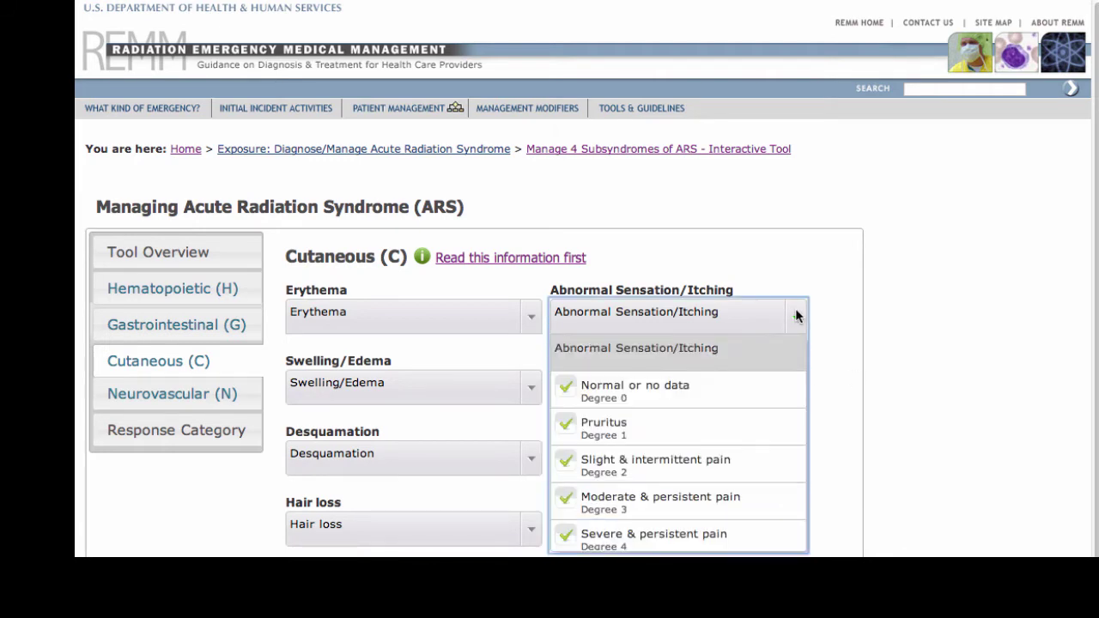
left_click(184, 331)
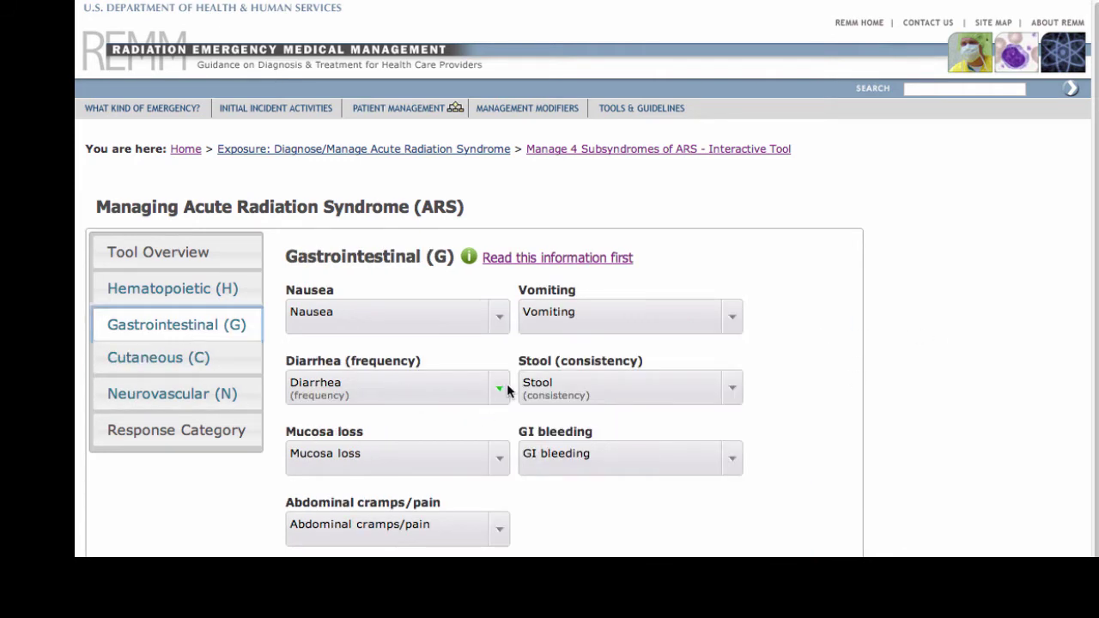
Look over the Diarrhea and GI bleeding severity degrees without choosing, then show the Hematopoietic section
left_click(502, 382)
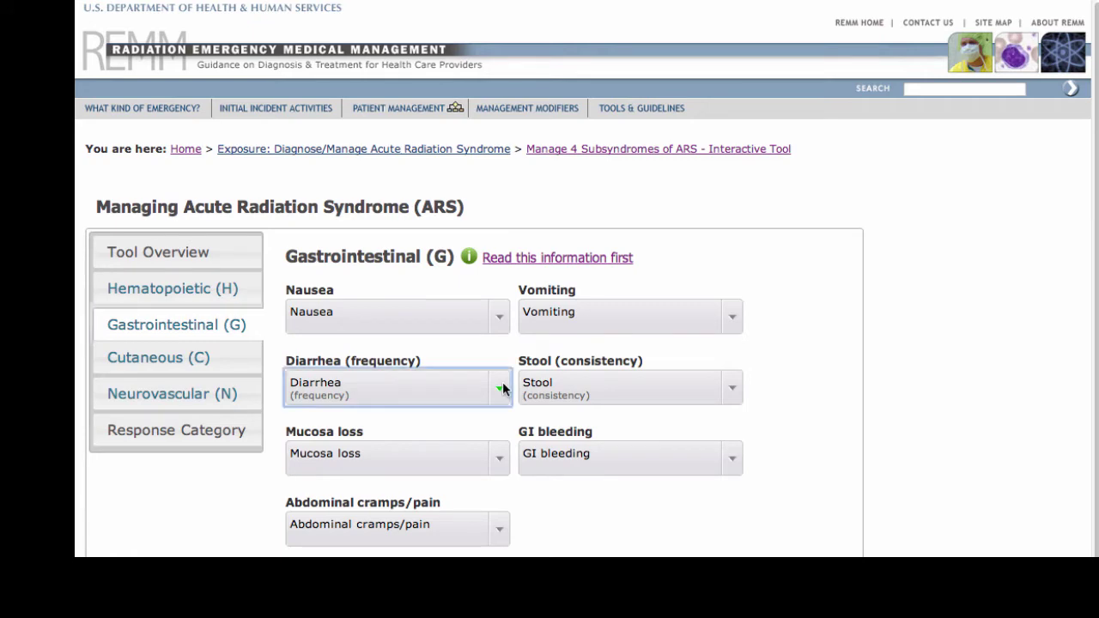
left_click(735, 456)
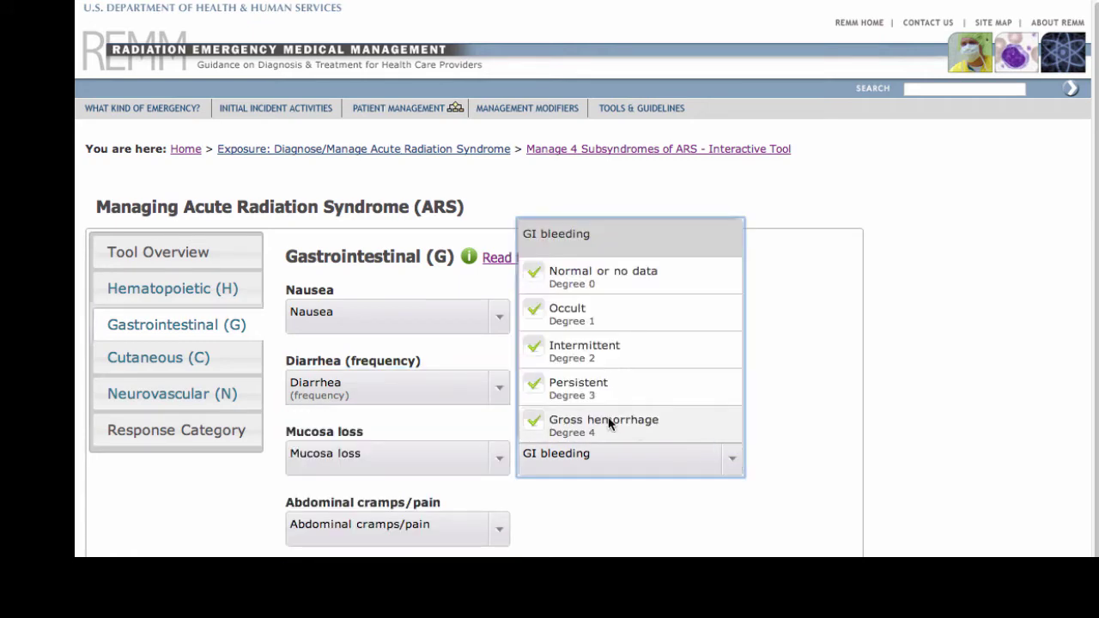
left_click(1031, 412)
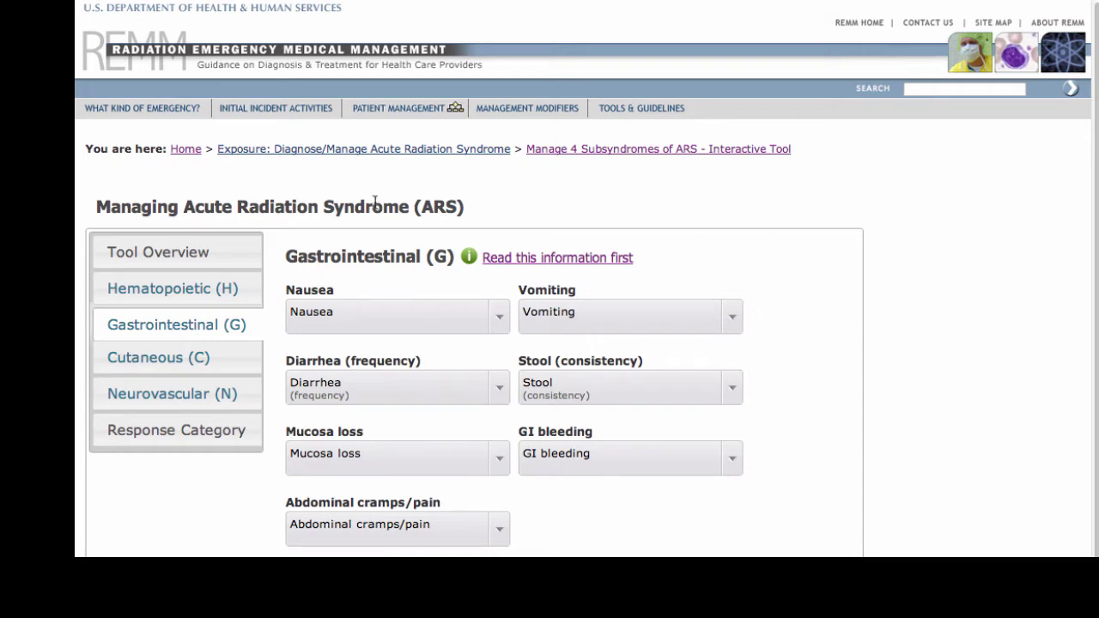
left_click(224, 290)
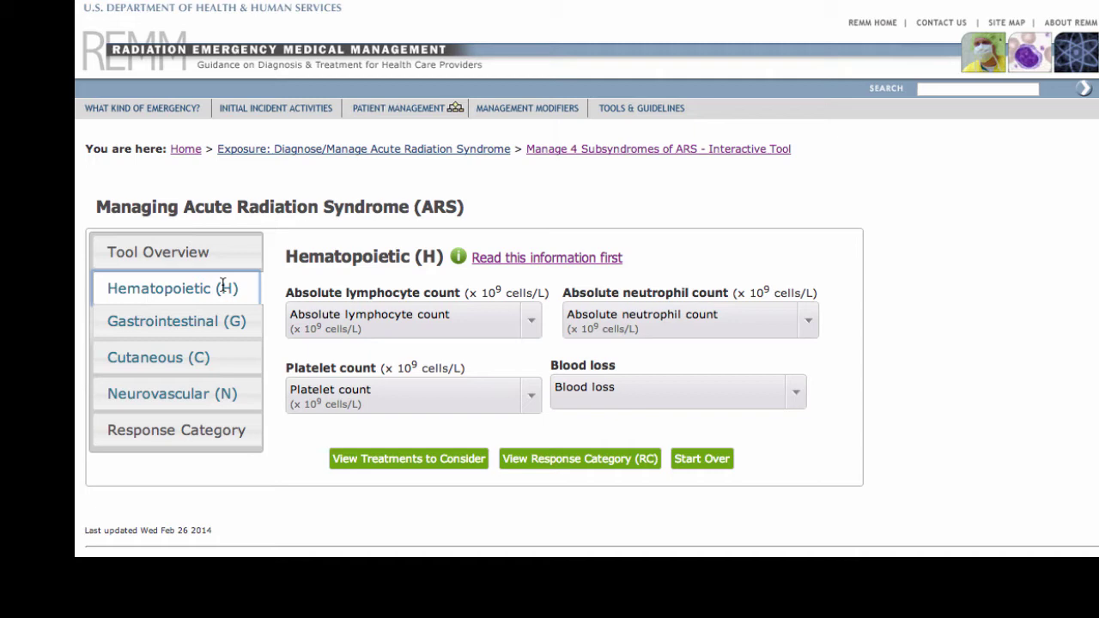
Set lymphocytes and neutrophils to 1–0.5 (Degree 3), platelets to 100–50 (Degree 2), blood loss Normal
left_click(530, 317)
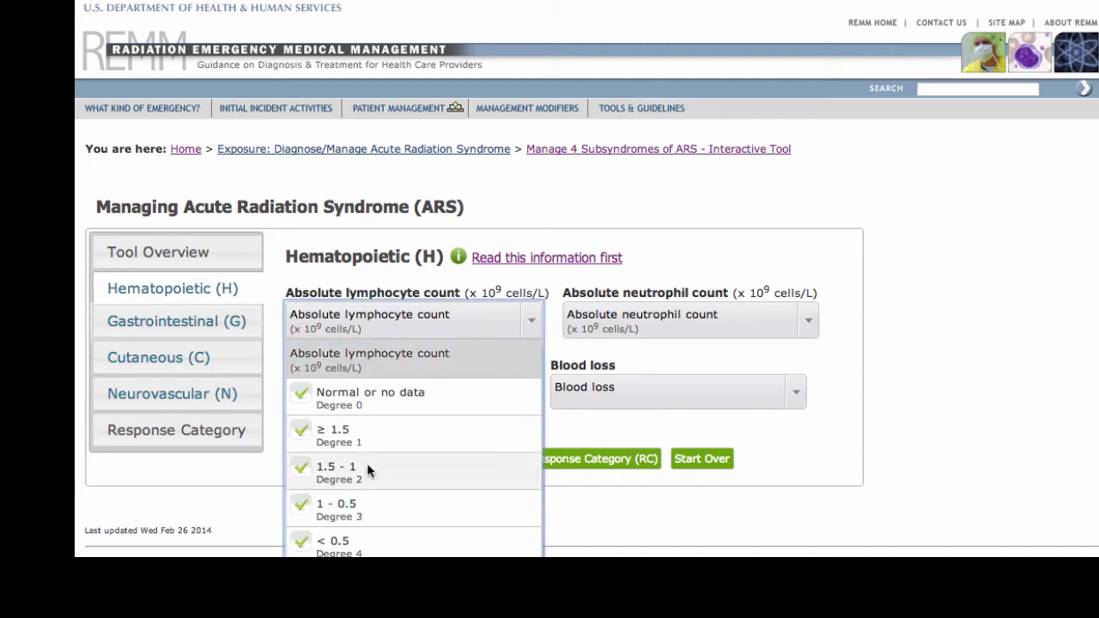
left_click(365, 509)
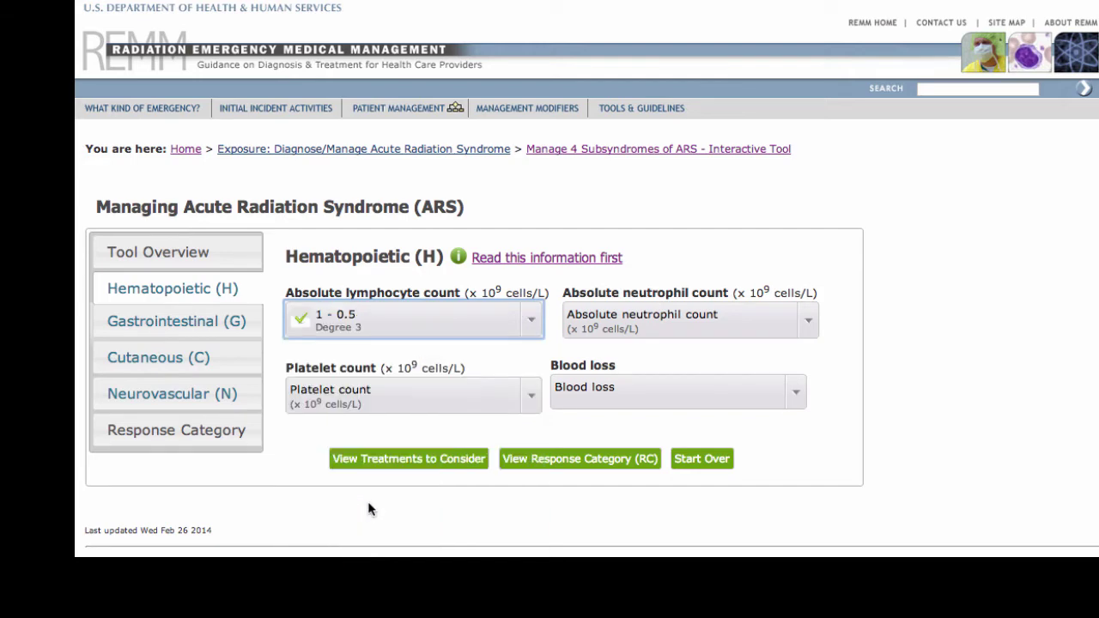
left_click(809, 319)
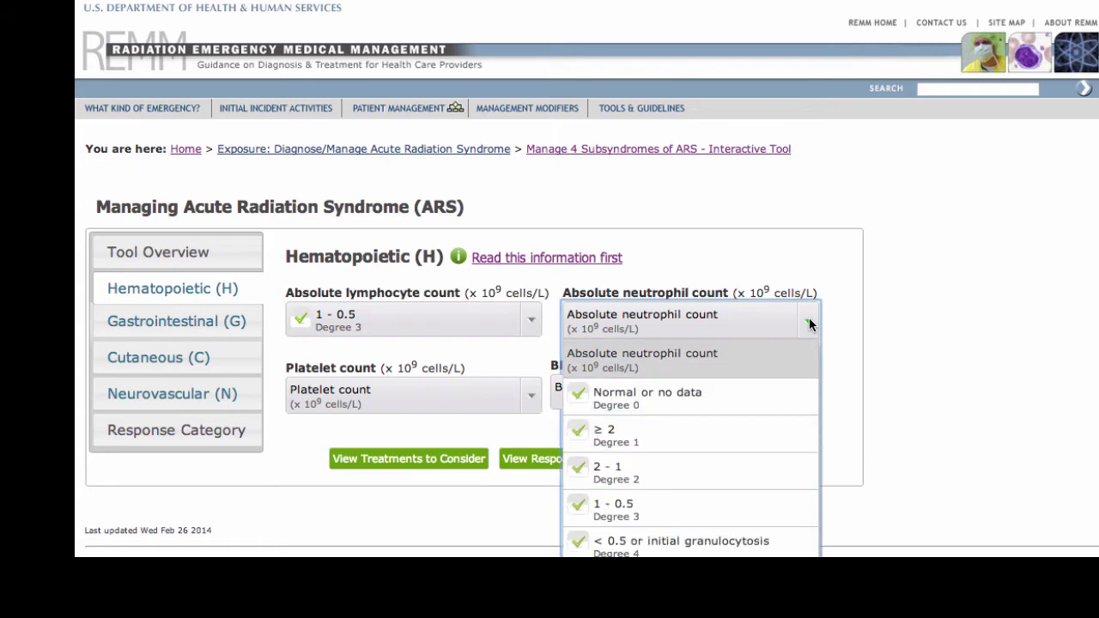
left_click(647, 511)
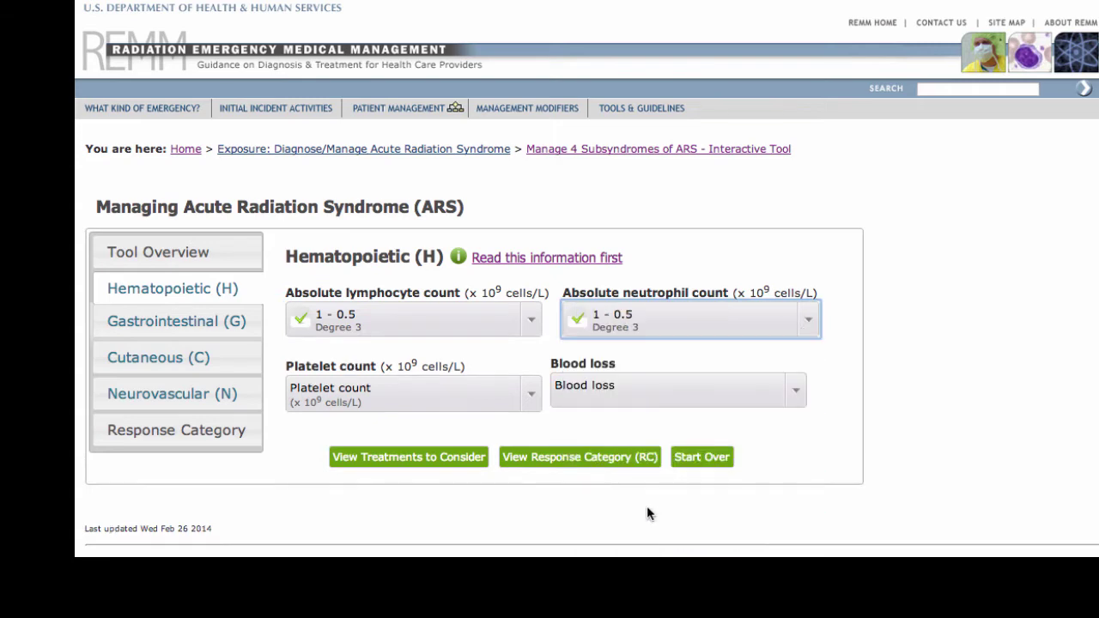
left_click(532, 395)
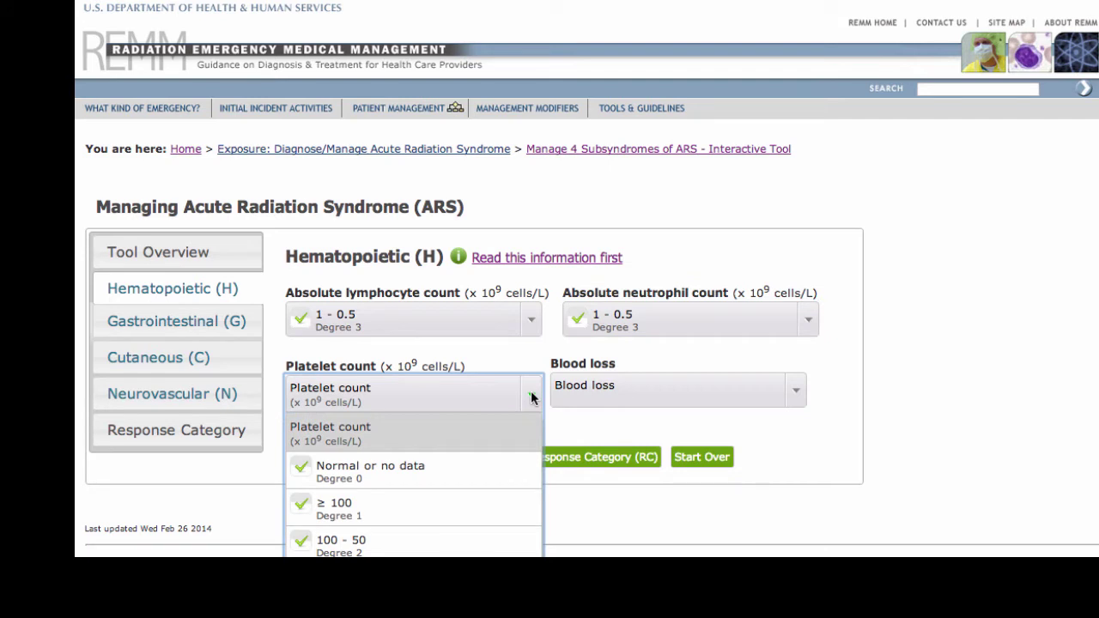
left_click(381, 545)
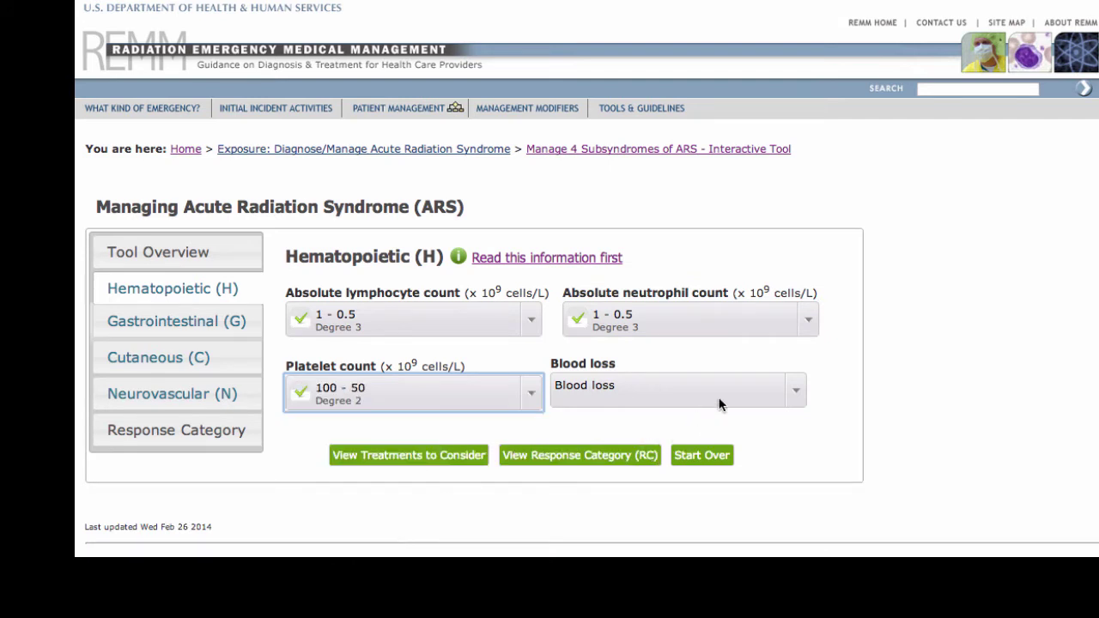
left_click(797, 392)
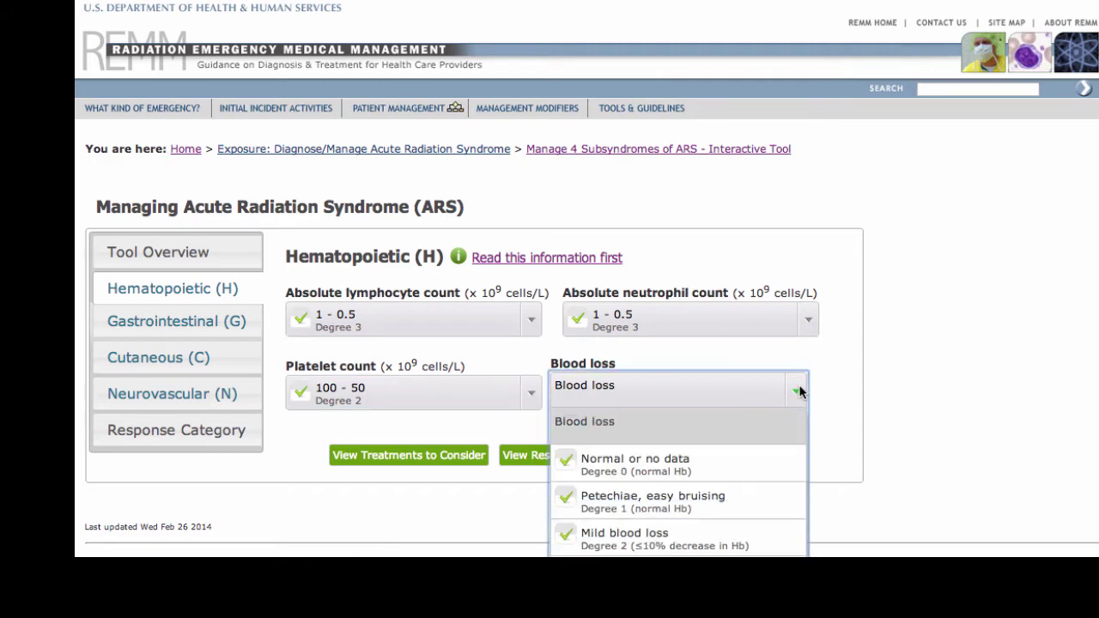
left_click(656, 462)
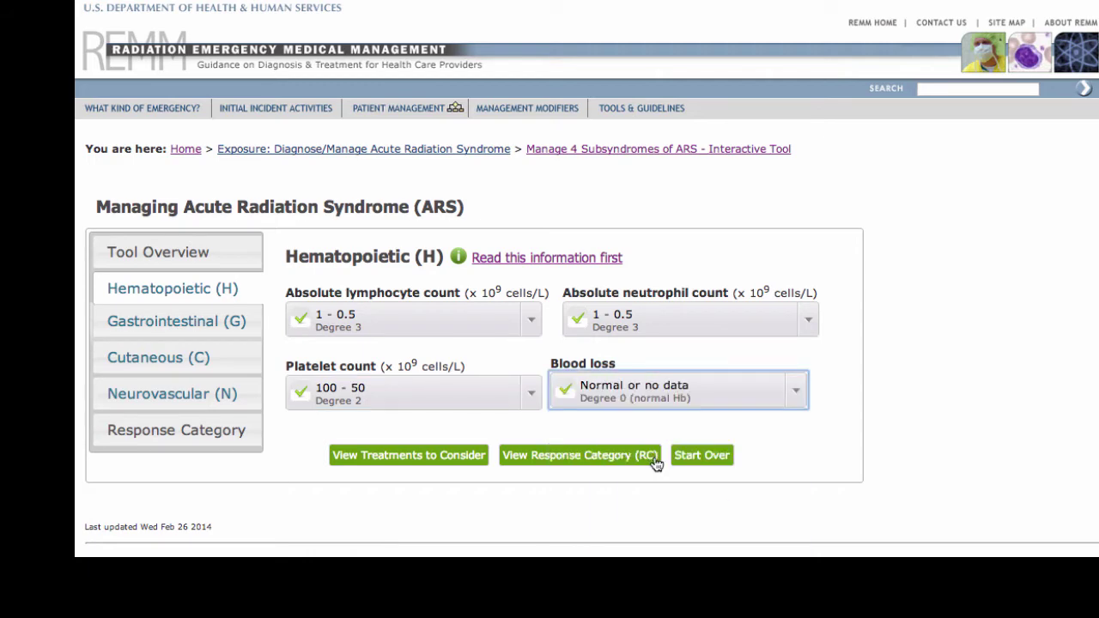
left_click(361, 459)
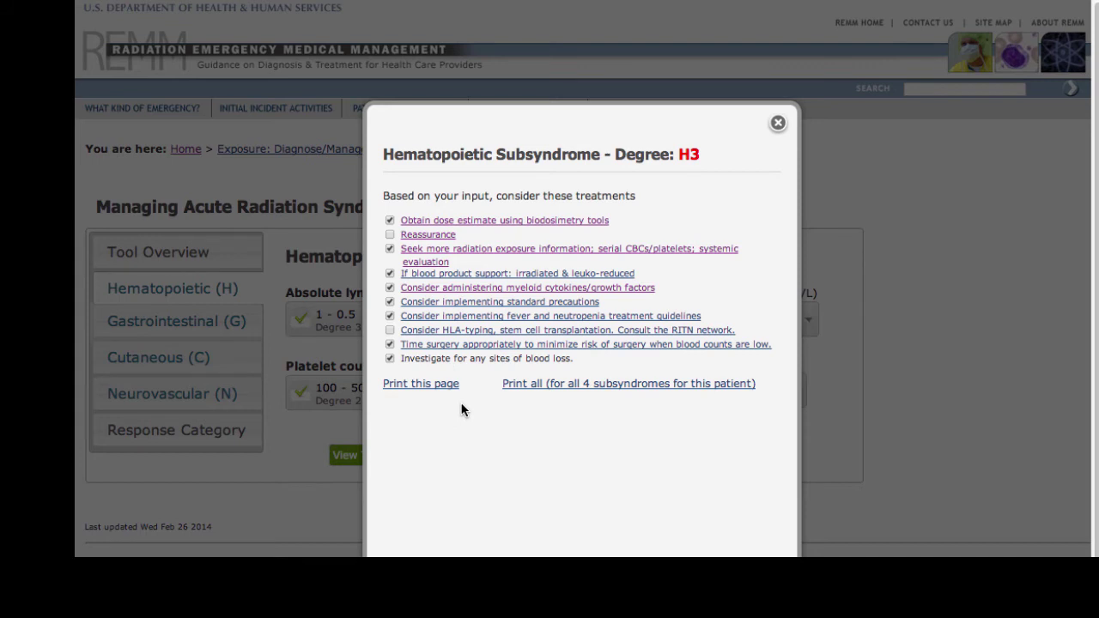
left_click(779, 125)
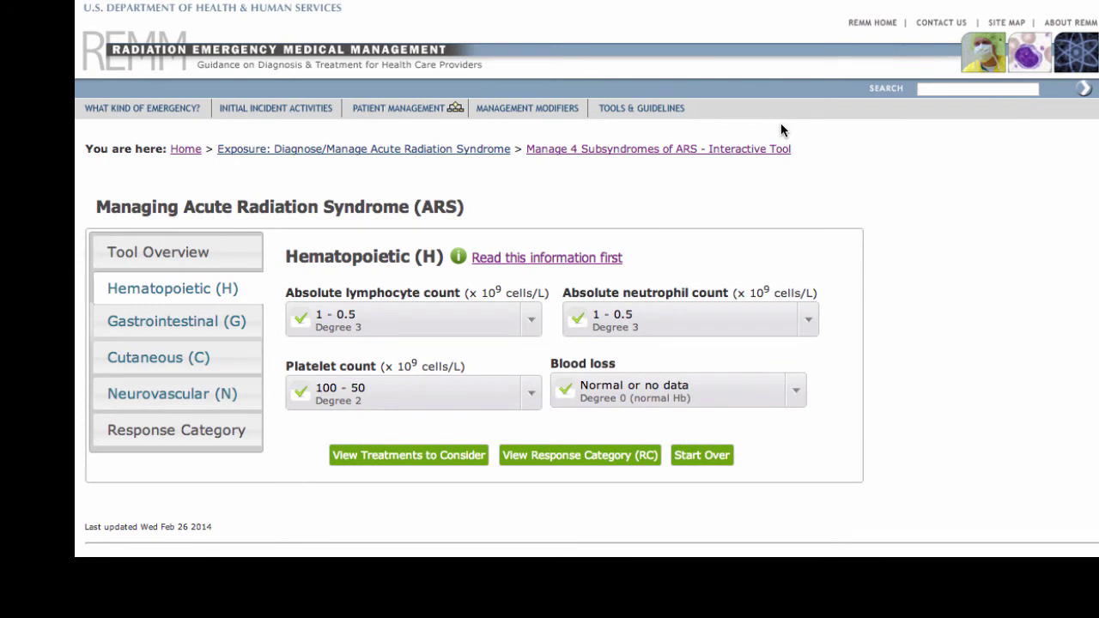
In Neurovascular, set Nausea Excruciating, Vomiting 6-10 times/day and Blood pressure <80 systolic
left_click(172, 397)
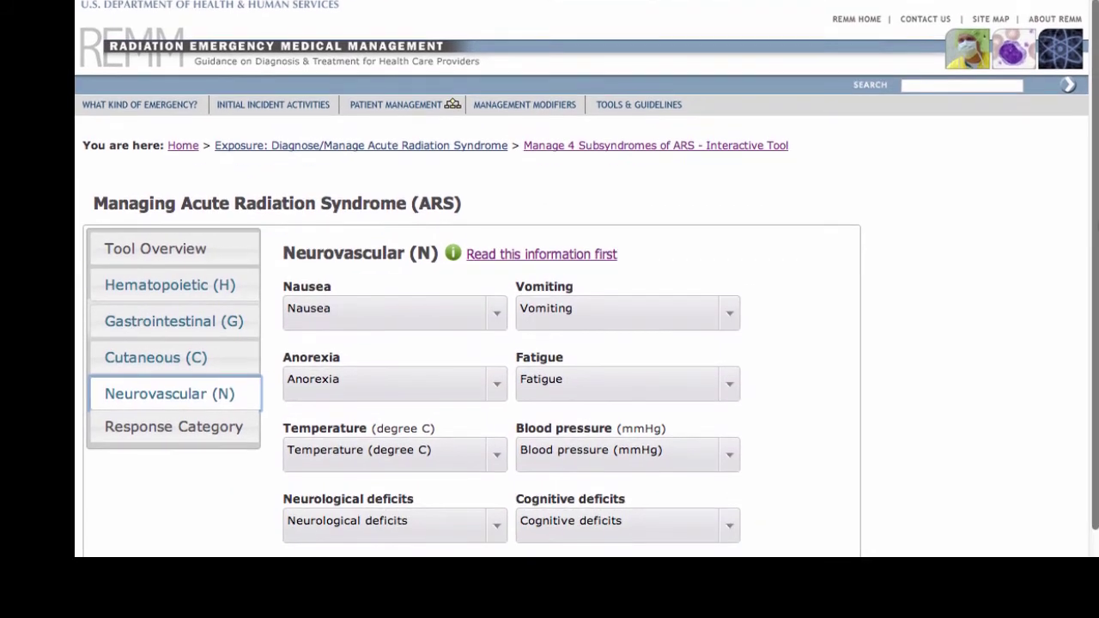
left_click_drag(1091, 265, 1093, 381)
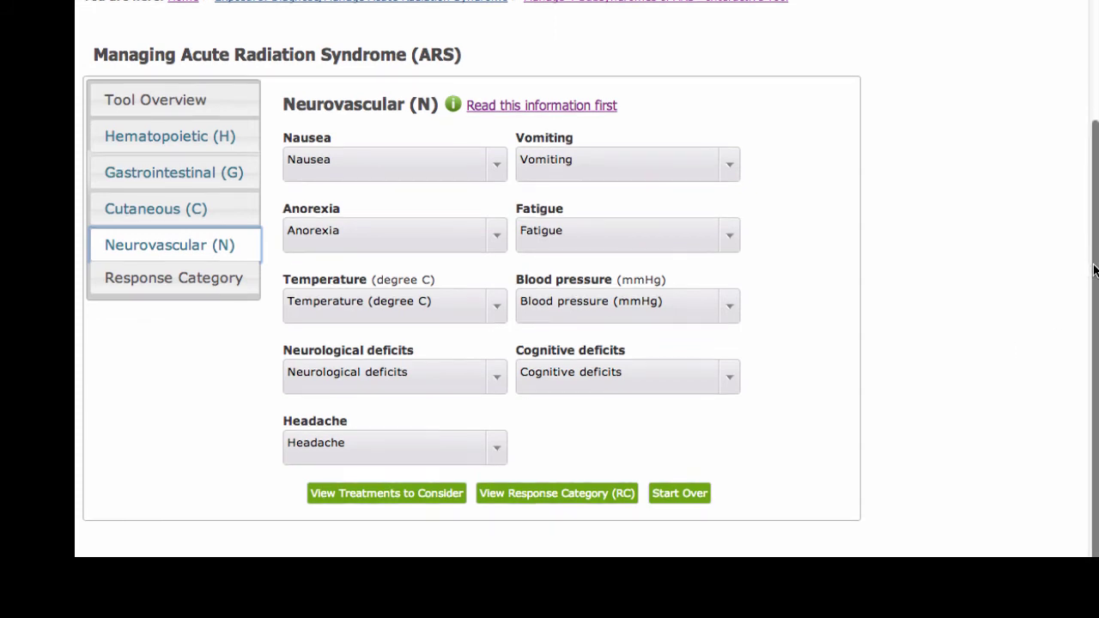
left_click(395, 170)
left_click(375, 404)
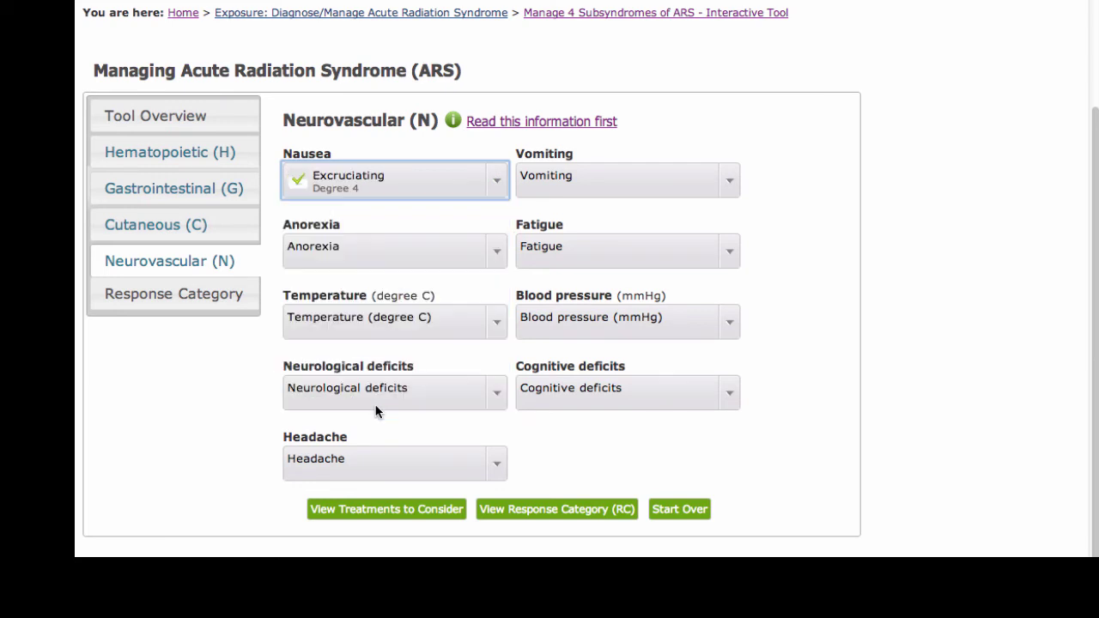
left_click(730, 182)
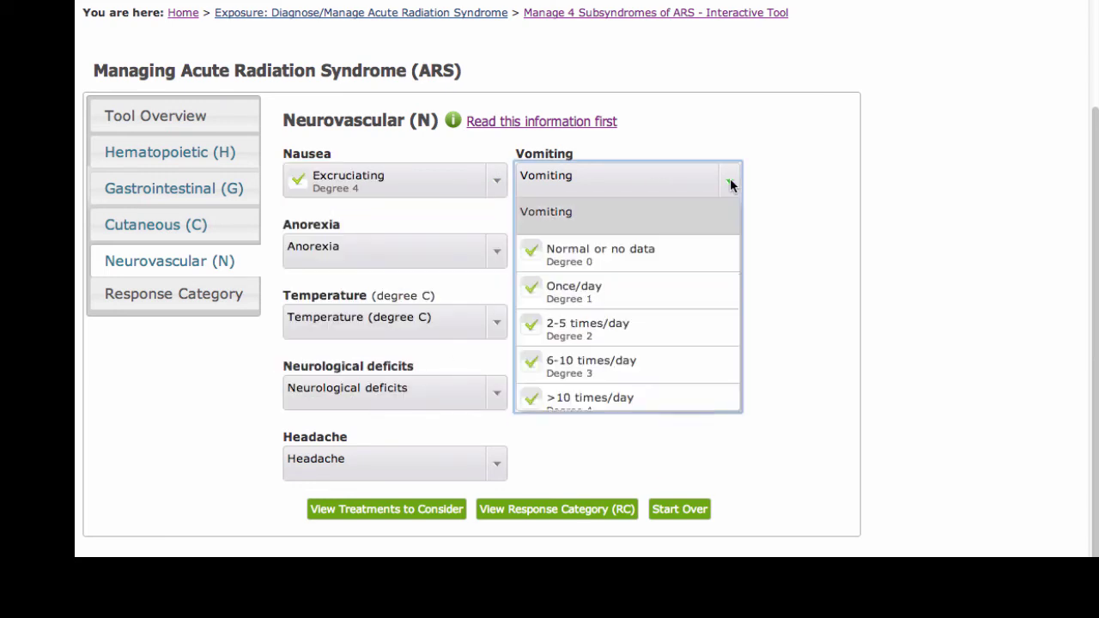
left_click(589, 365)
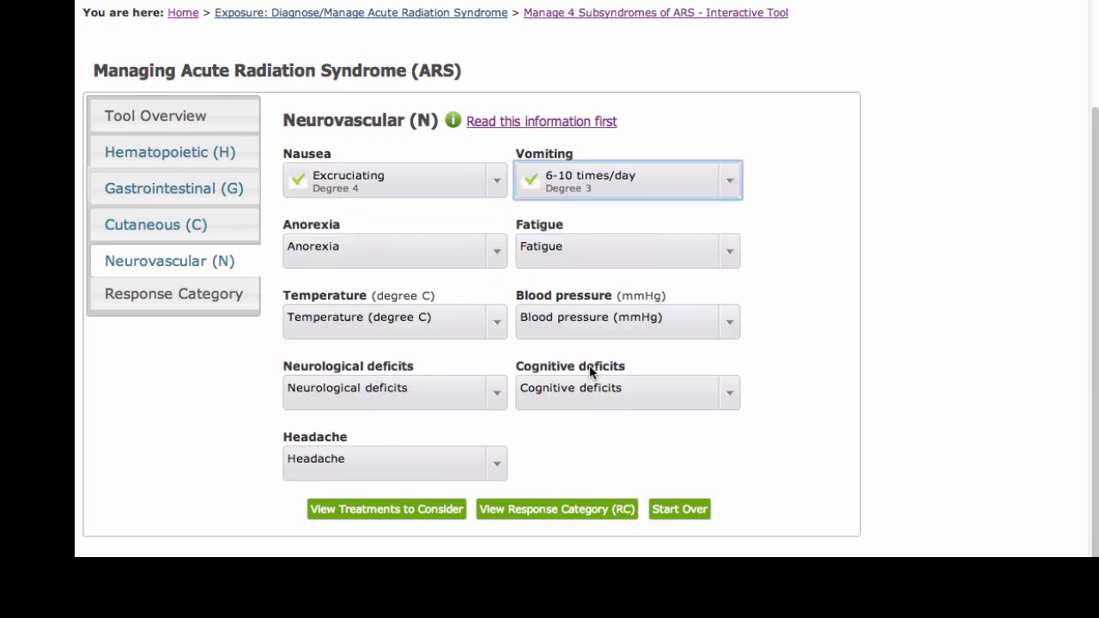
left_click(725, 323)
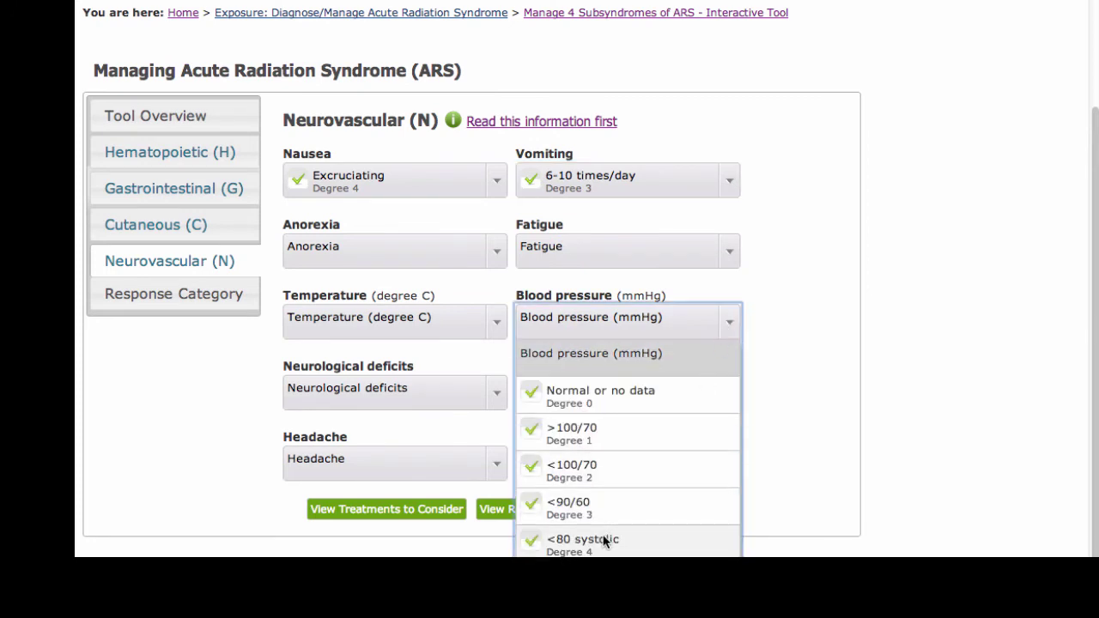
left_click(604, 541)
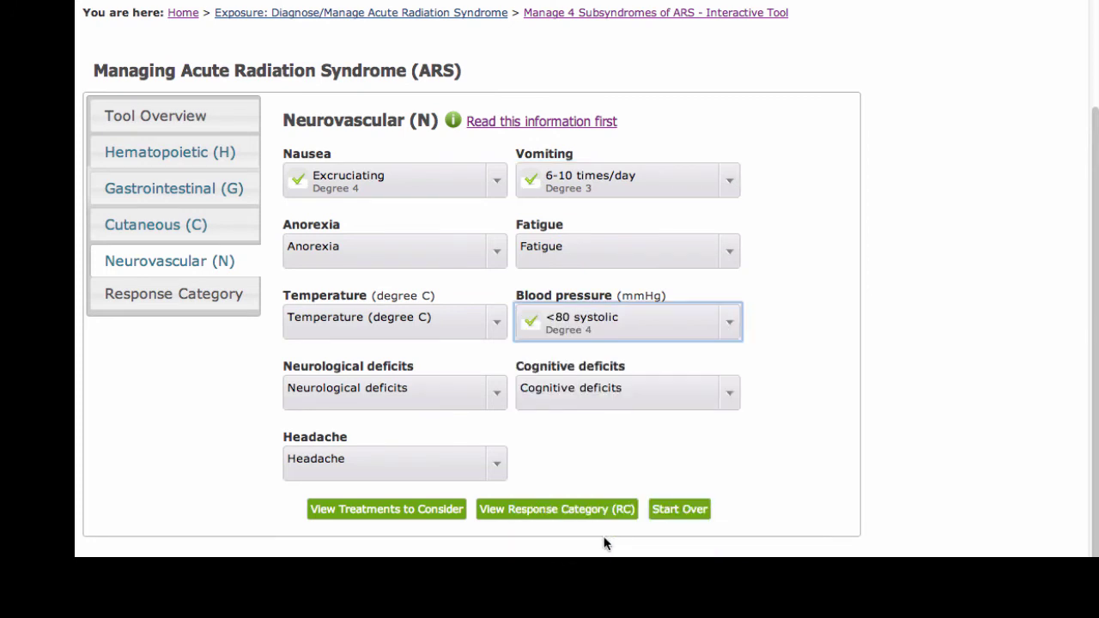
left_click(434, 510)
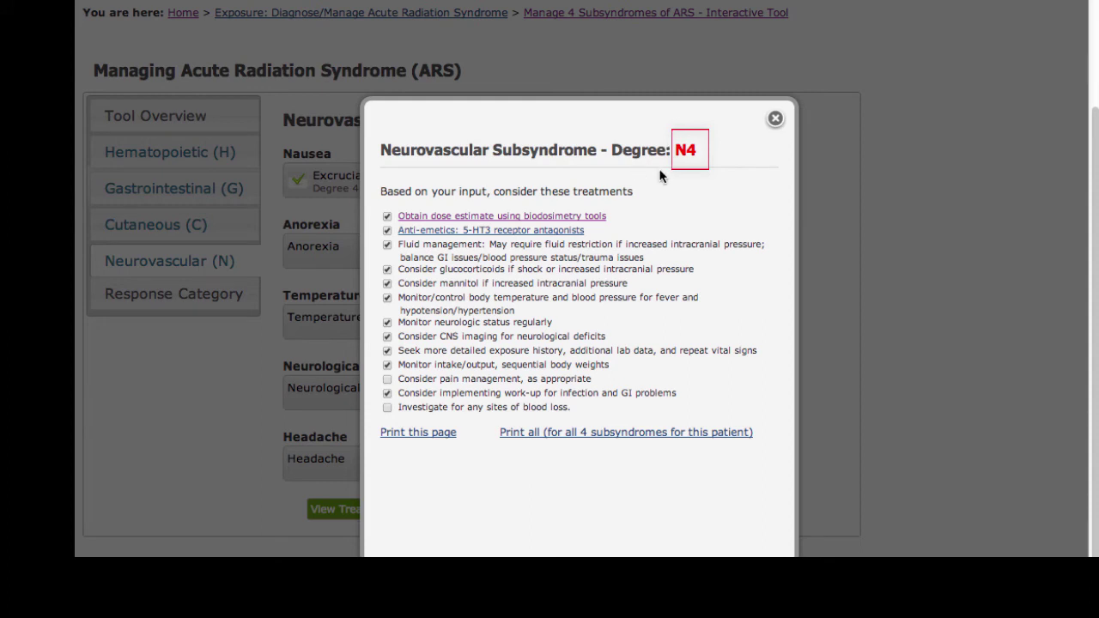
left_click(776, 119)
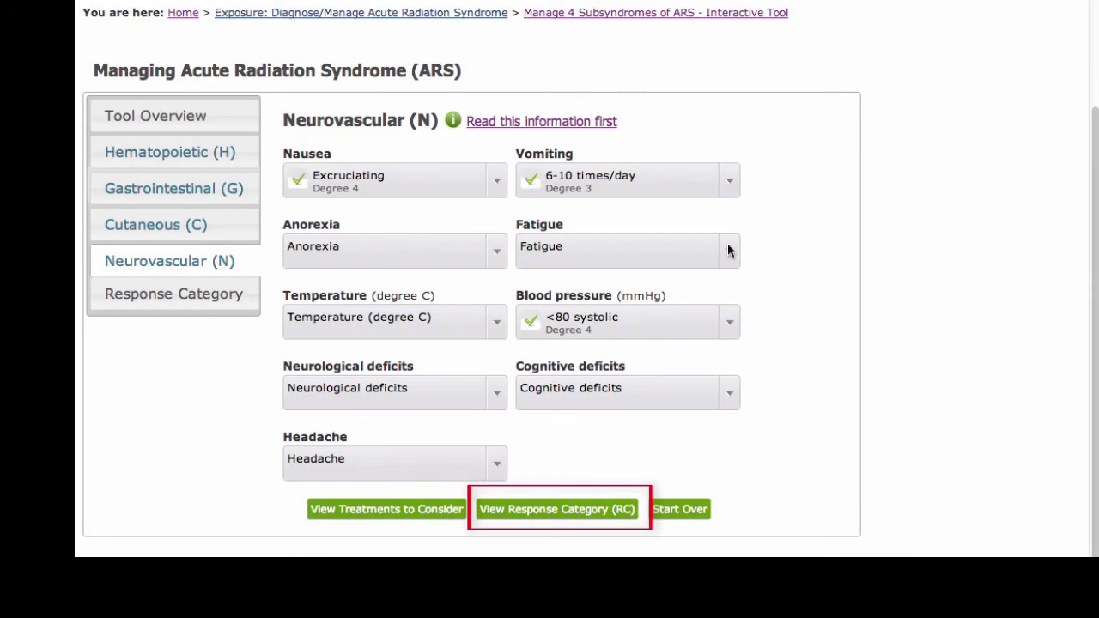
Calculate the Response Category RC4 and scroll through the METREPOL RC1–RC4 therapeutic strategy table
left_click(578, 512)
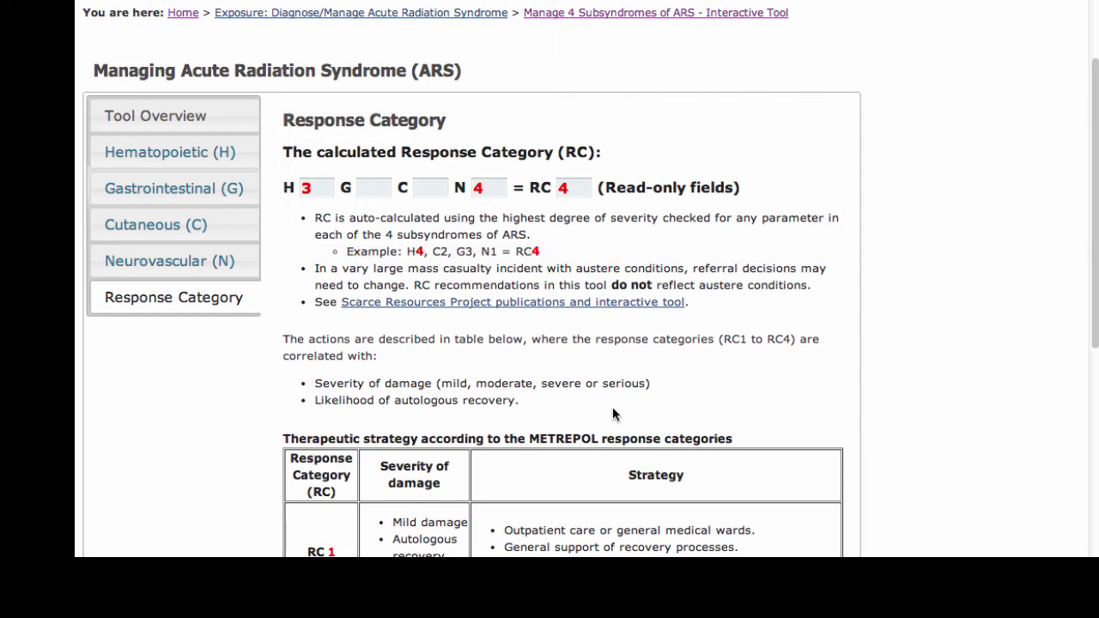
scroll(613, 415, "up", 1)
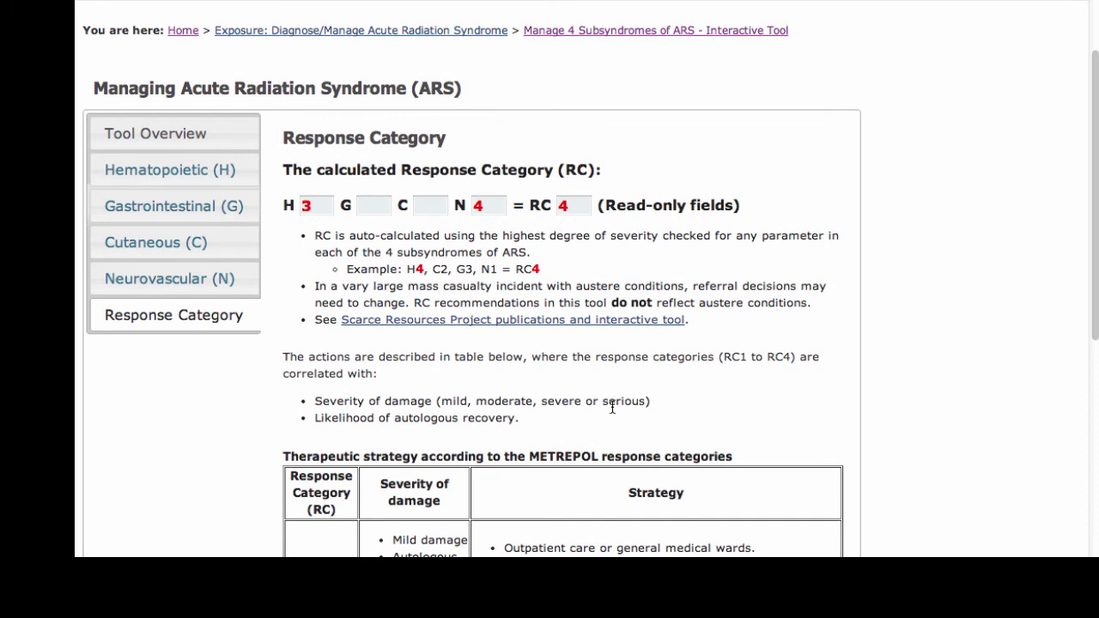
scroll(612, 409, "down", 3)
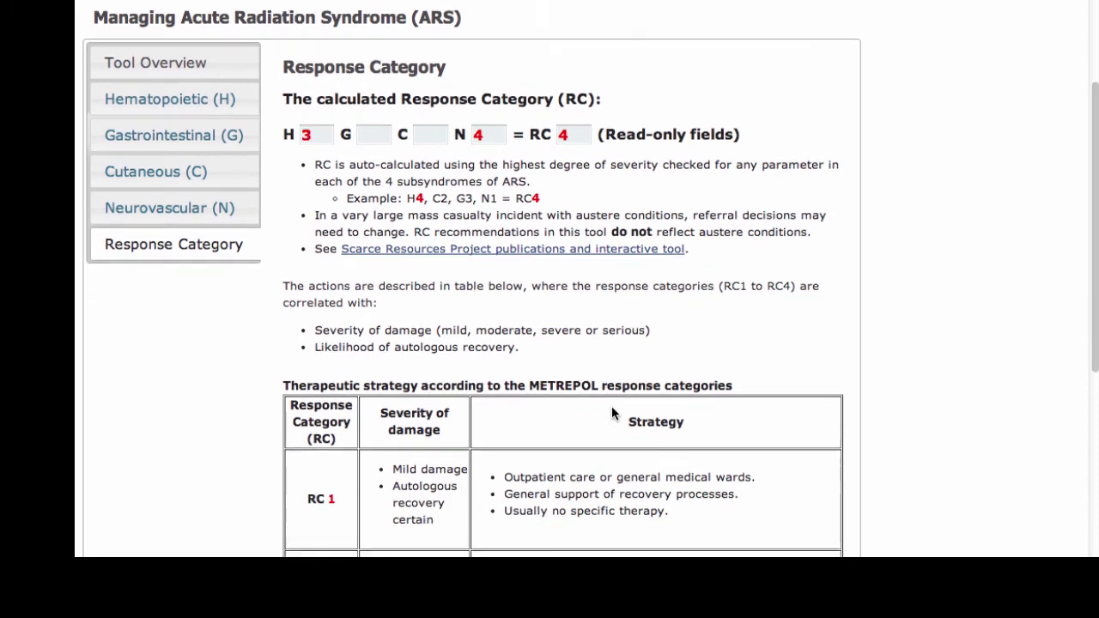
scroll(611, 406, "down", 4)
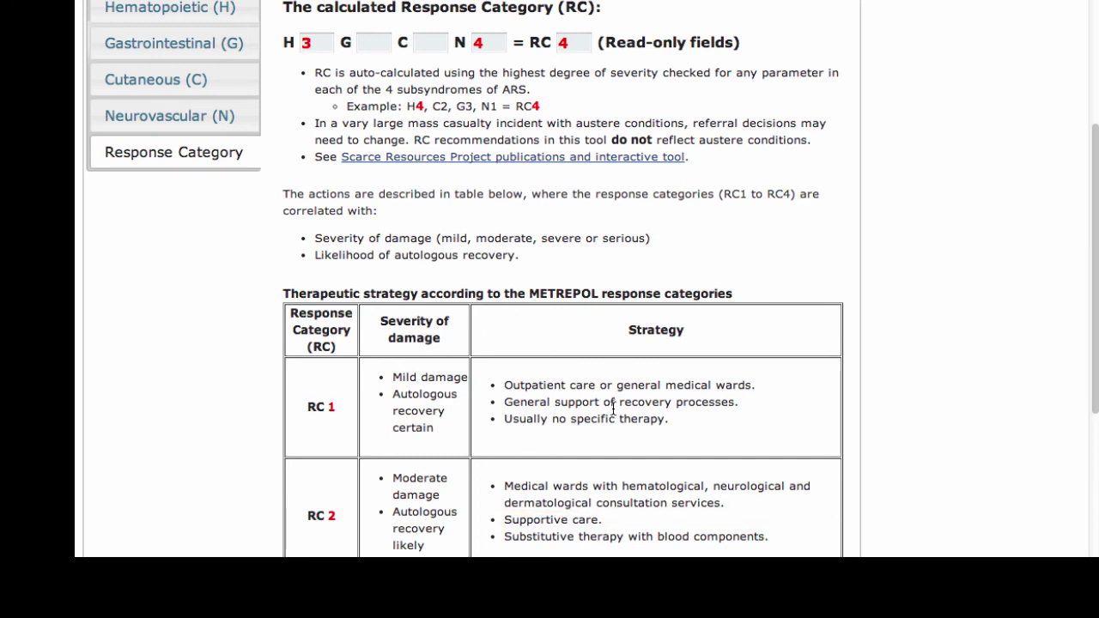
scroll(613, 411, "down", 3)
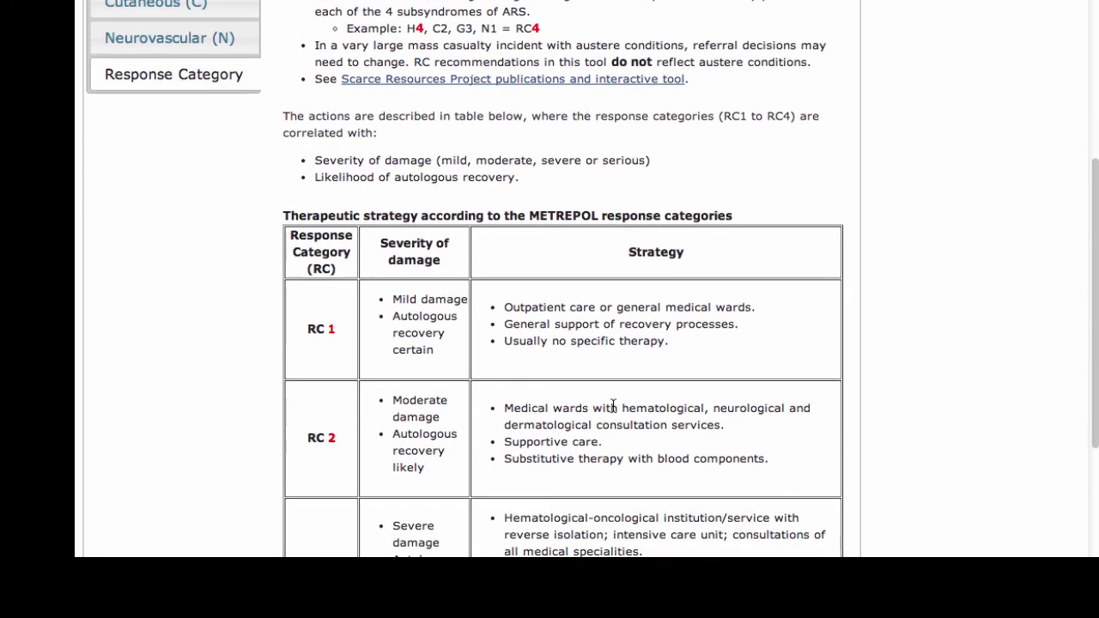
scroll(612, 405, "down", 5)
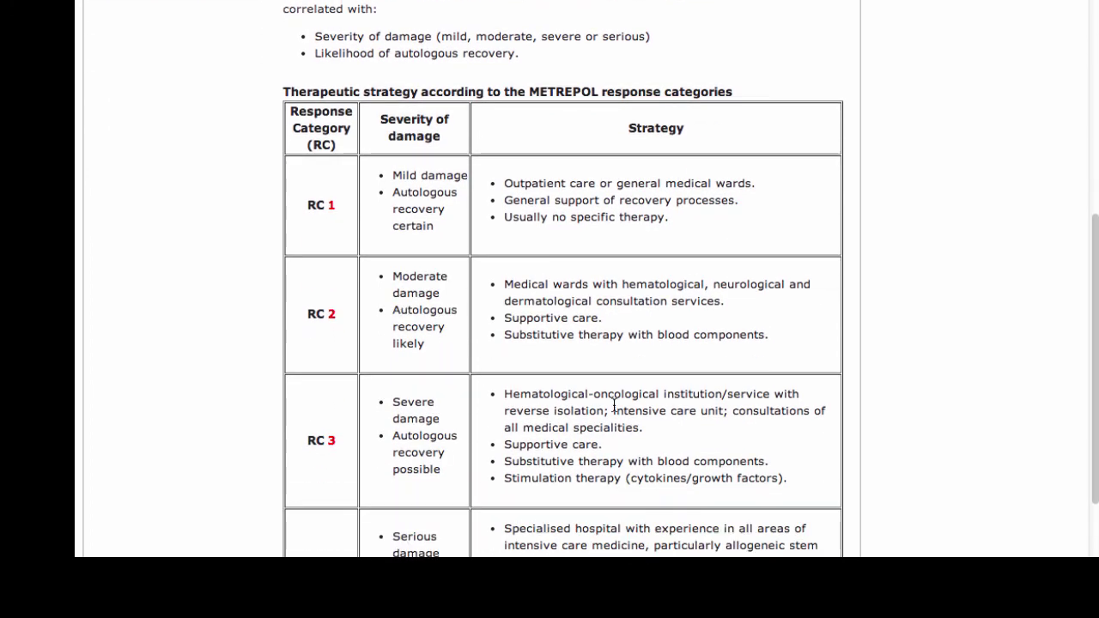
scroll(613, 407, "down", 4)
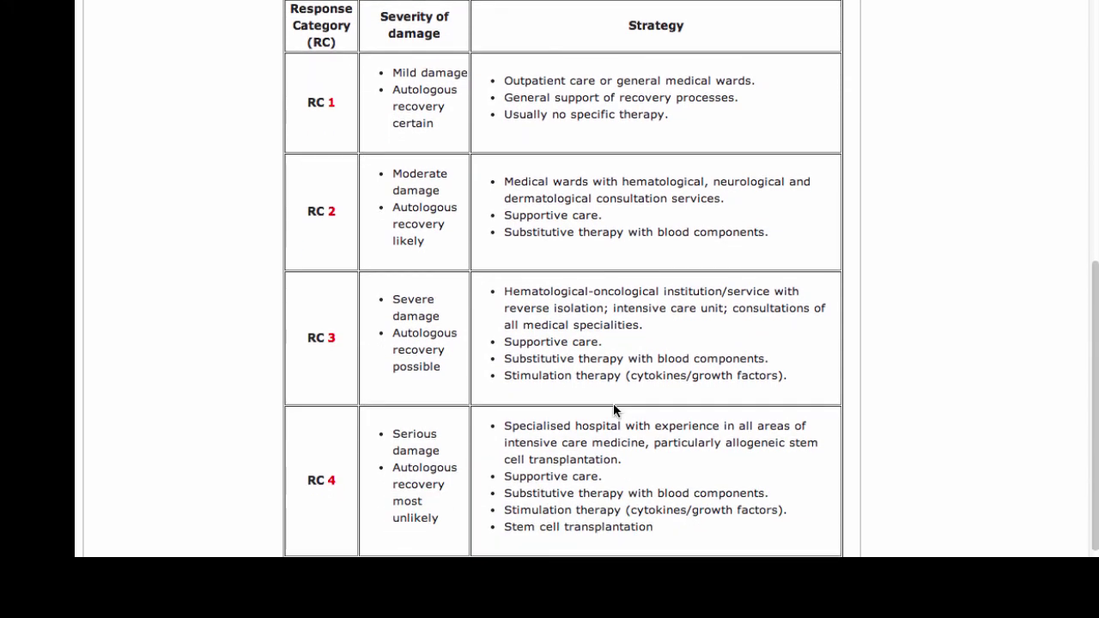
scroll(613, 411, "down", 4)
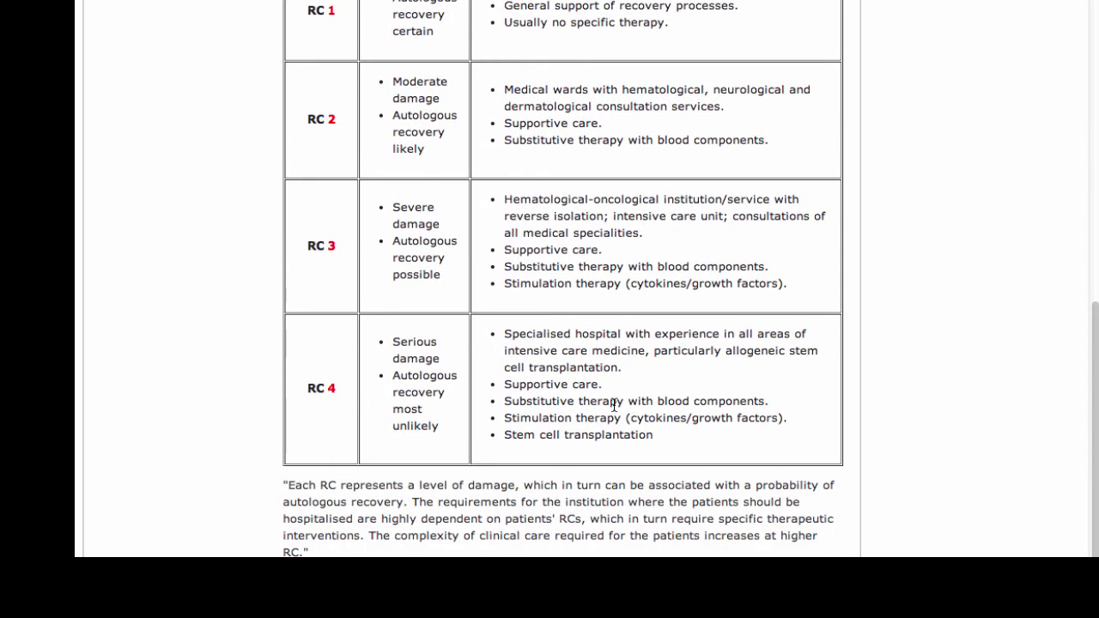
scroll(614, 406, "down", 4)
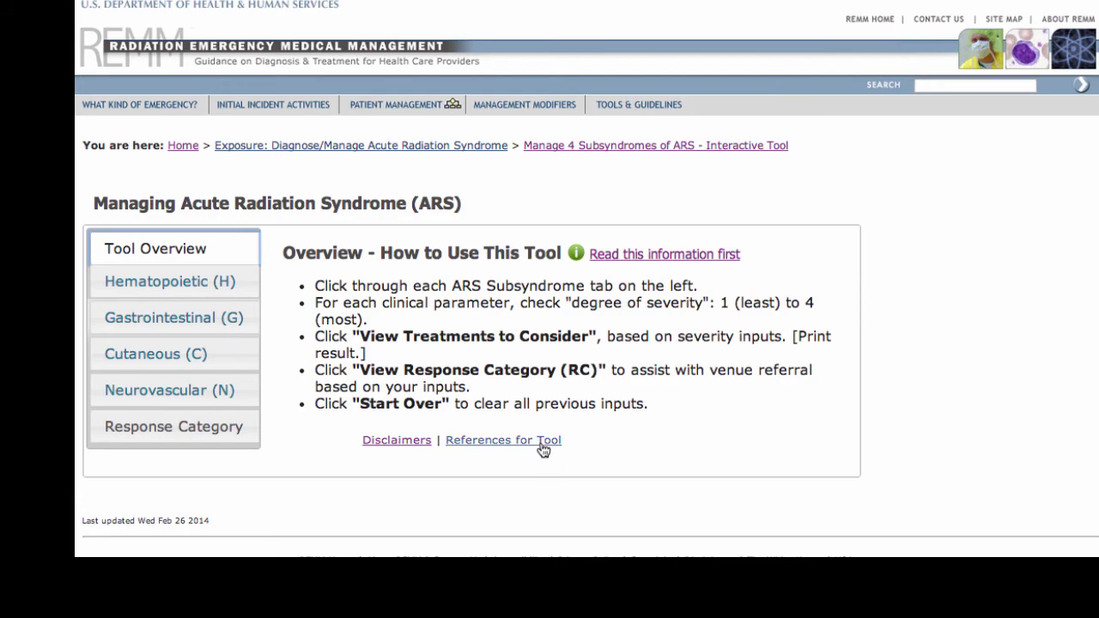
Open the References for Tool page listing the six METREPOL source publications
left_click(543, 441)
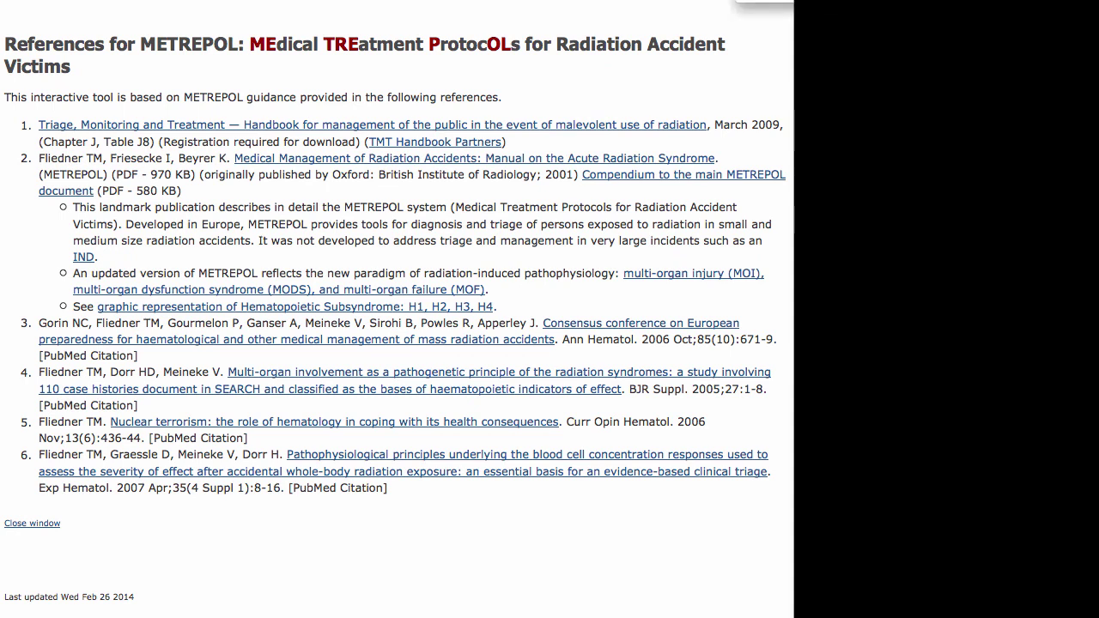
key("super+w")
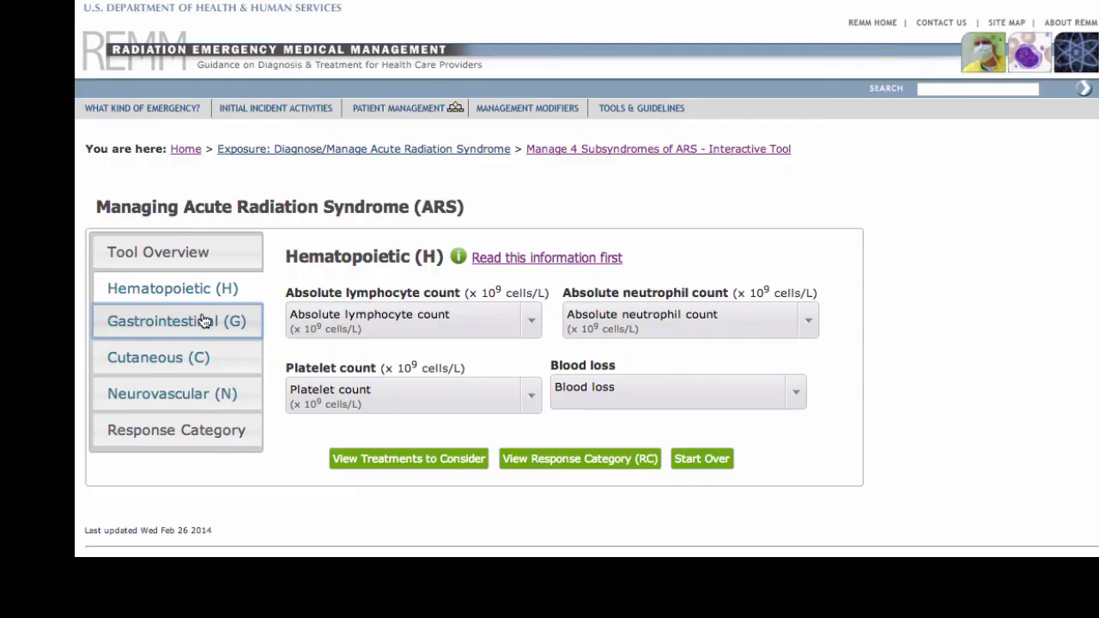